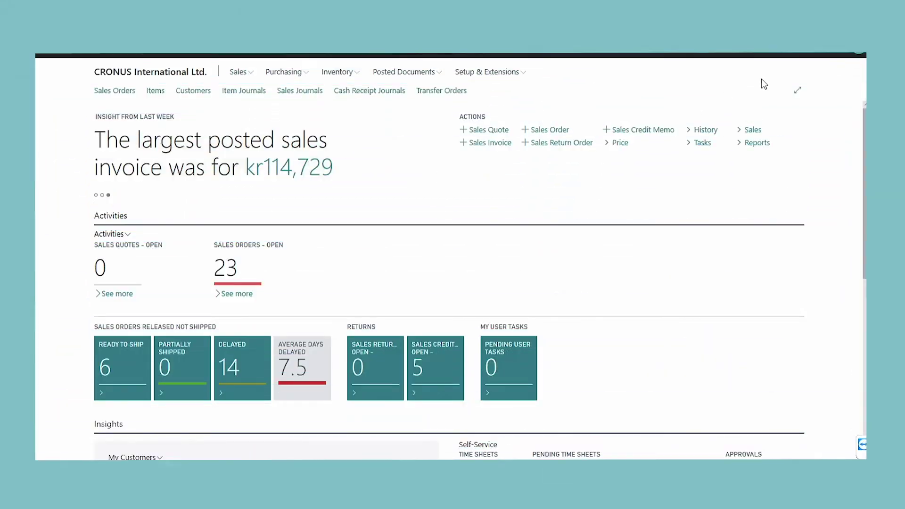
- Search for and open the Purchases & Payables Setup page via Tell me
{"action": "left_click", "coordinate": [787, 48]}
{"action": "type", "text": "p"}
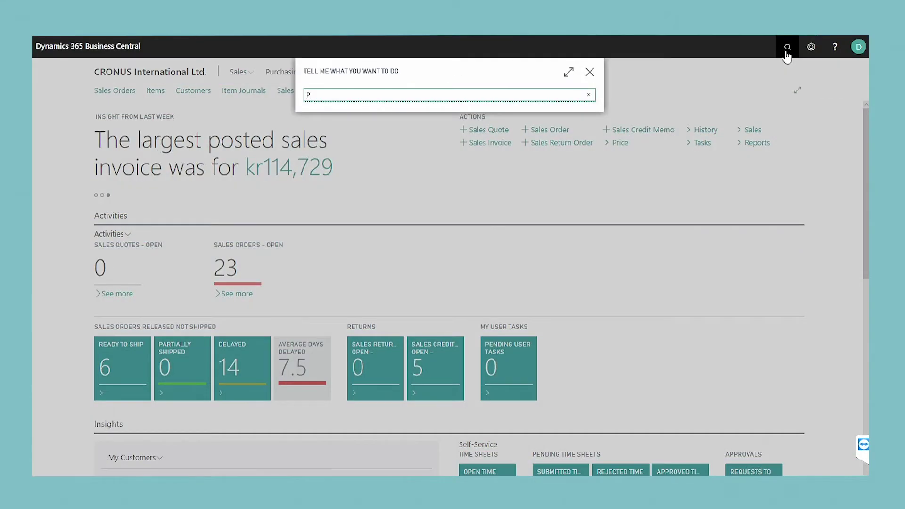
{"action": "type", "text": "urchases & Payables S"}
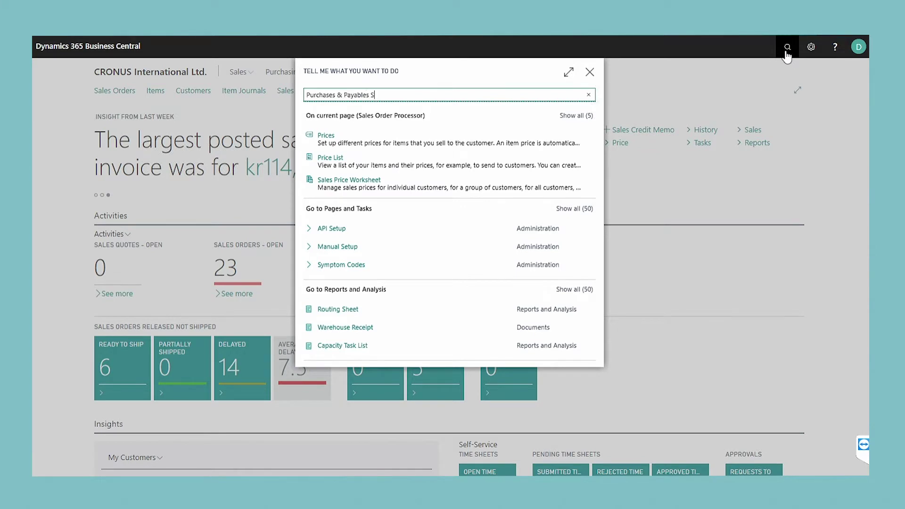
{"action": "type", "text": "etup"}
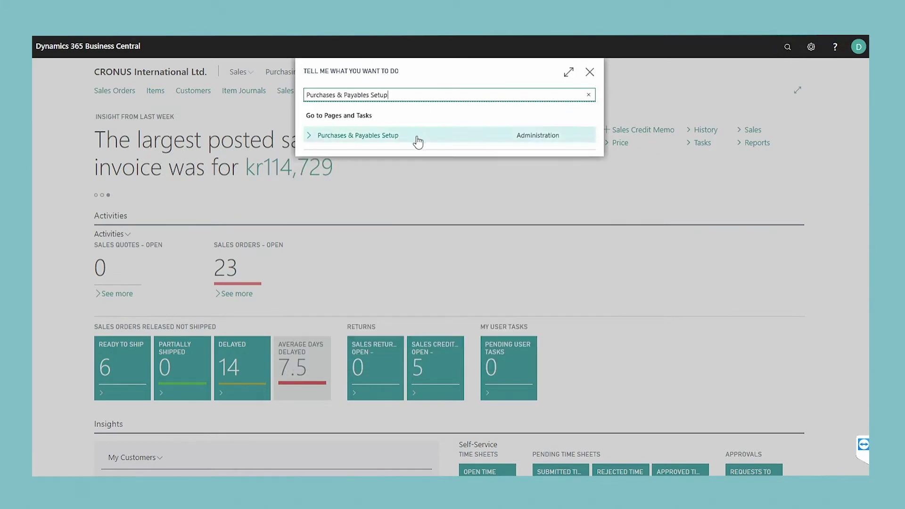
{"action": "left_click", "coordinate": [418, 139]}
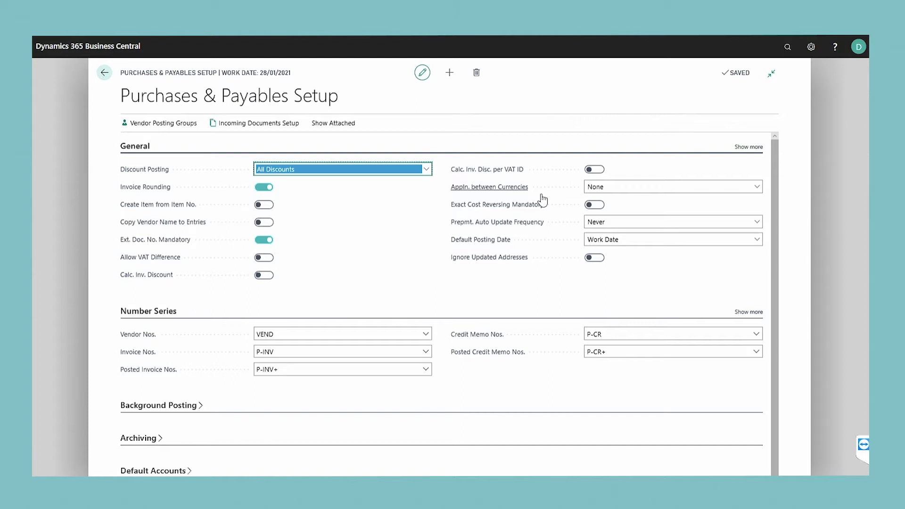
- Change Appln. between Currencies from EMU to All in the purchases setup
{"action": "left_click", "coordinate": [755, 189]}
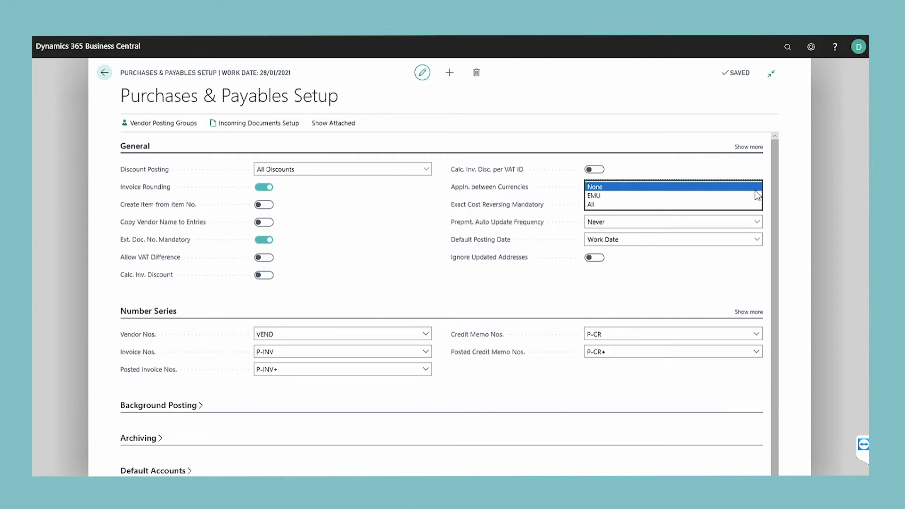
{"action": "left_click", "coordinate": [712, 197]}
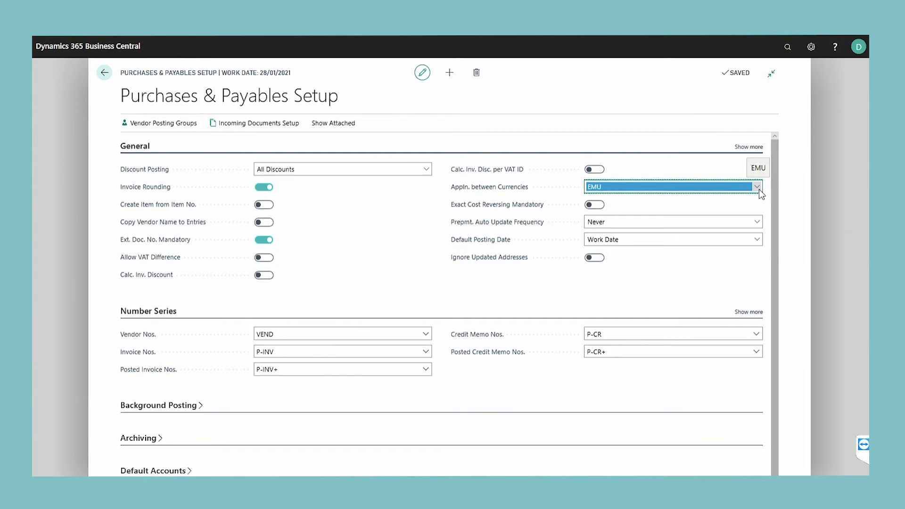
{"action": "left_click", "coordinate": [758, 187]}
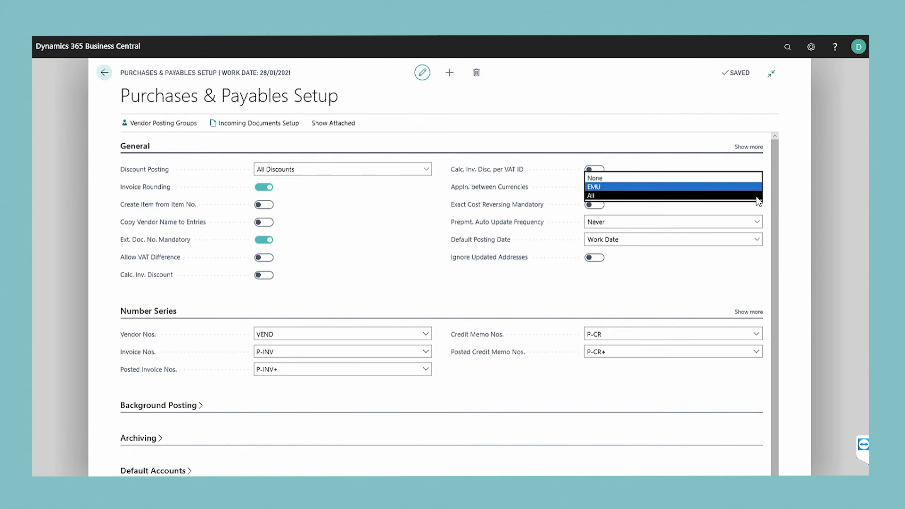
{"action": "left_click", "coordinate": [755, 196]}
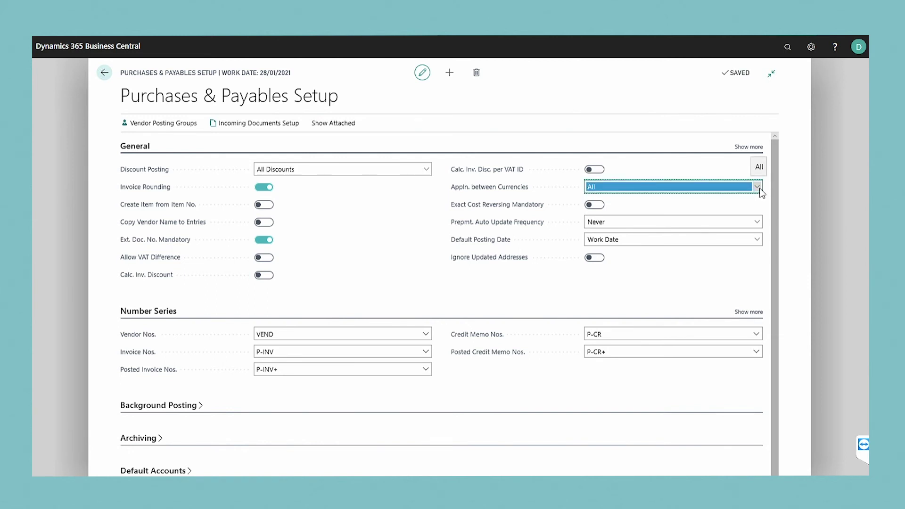